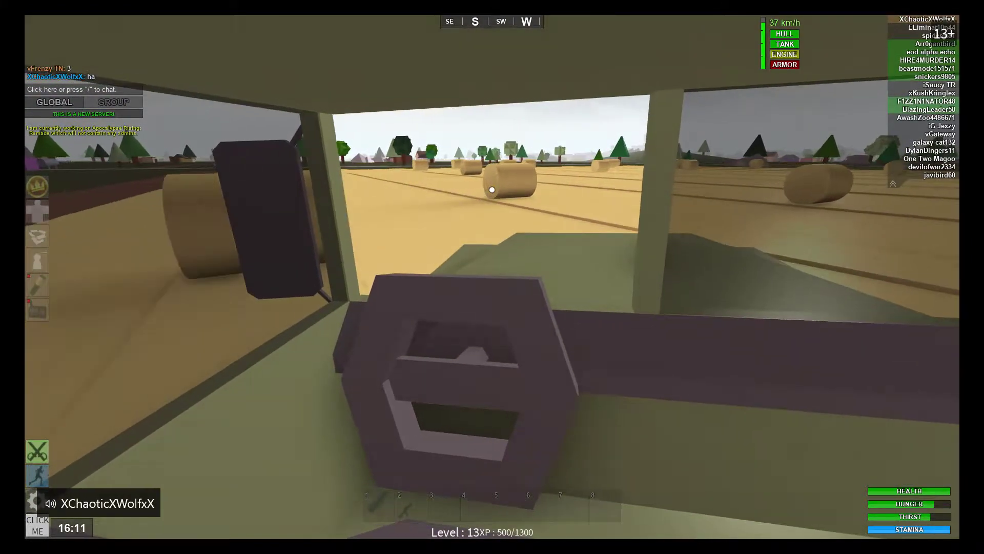
# - While driving the truck toward the treeline, flick the inventory open and shut, then reopen it to check gear
pyautogui.press('g')
pyautogui.press('g')
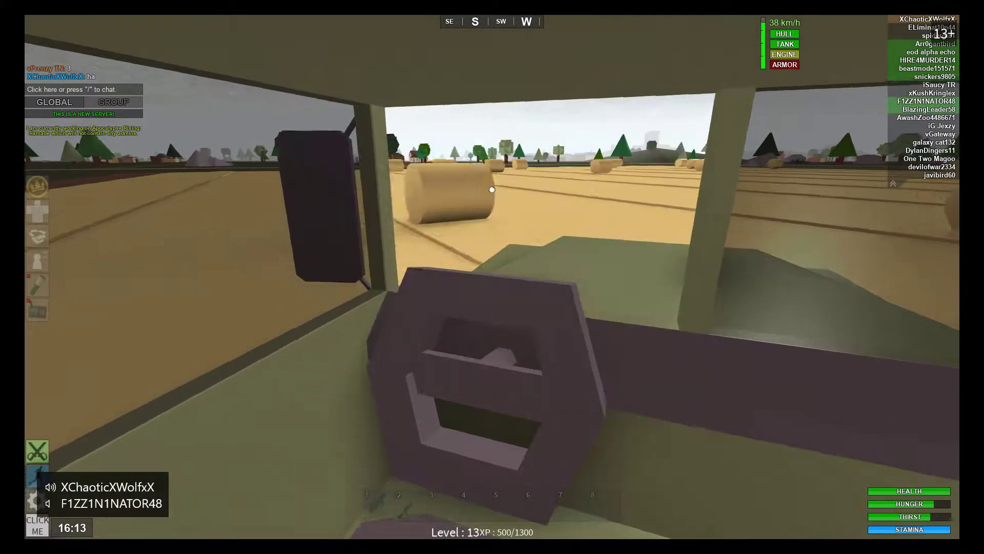
pyautogui.press('g')
pyautogui.press('g')
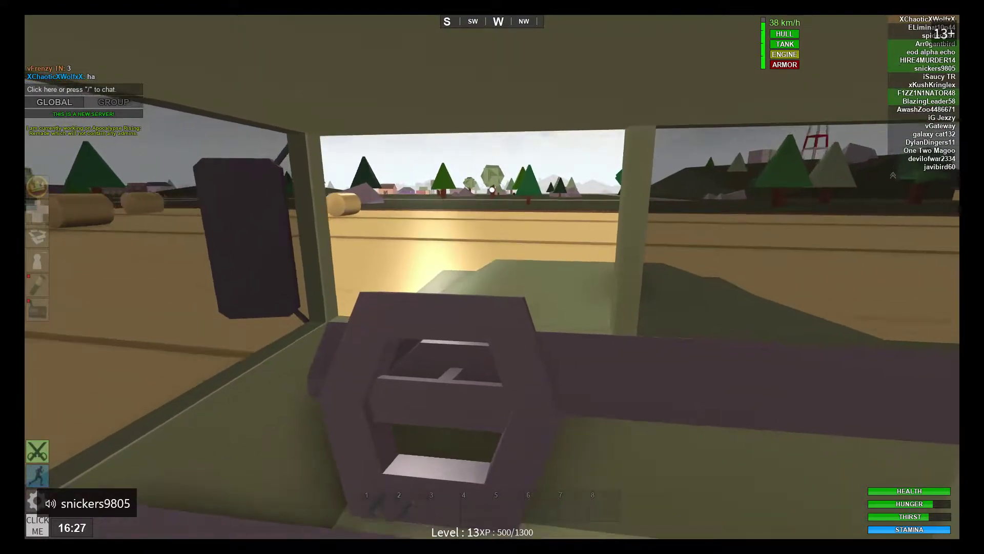
pyautogui.press('Tab')
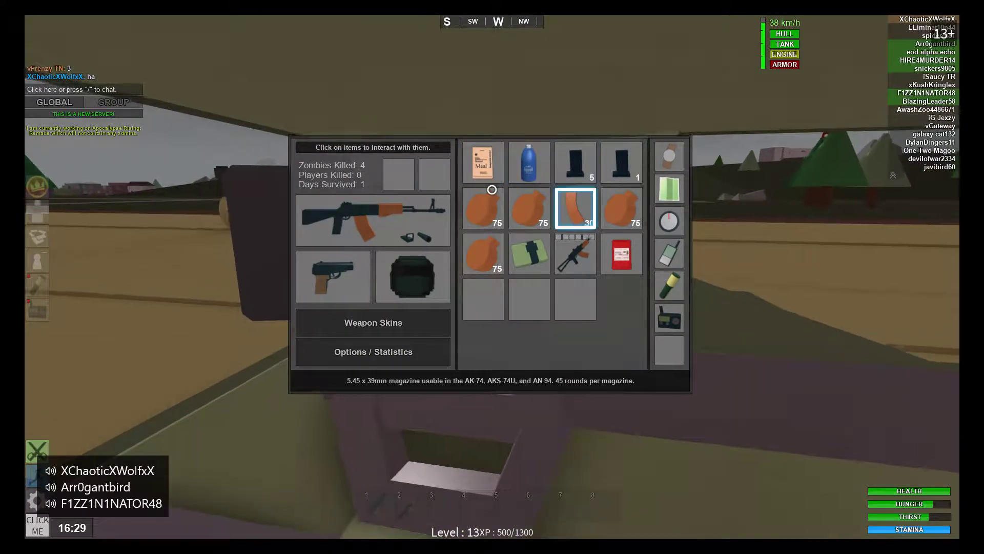
# - Close and re-browse the inventory while driving toward town, then bail out of the truck
pyautogui.press('Tab')
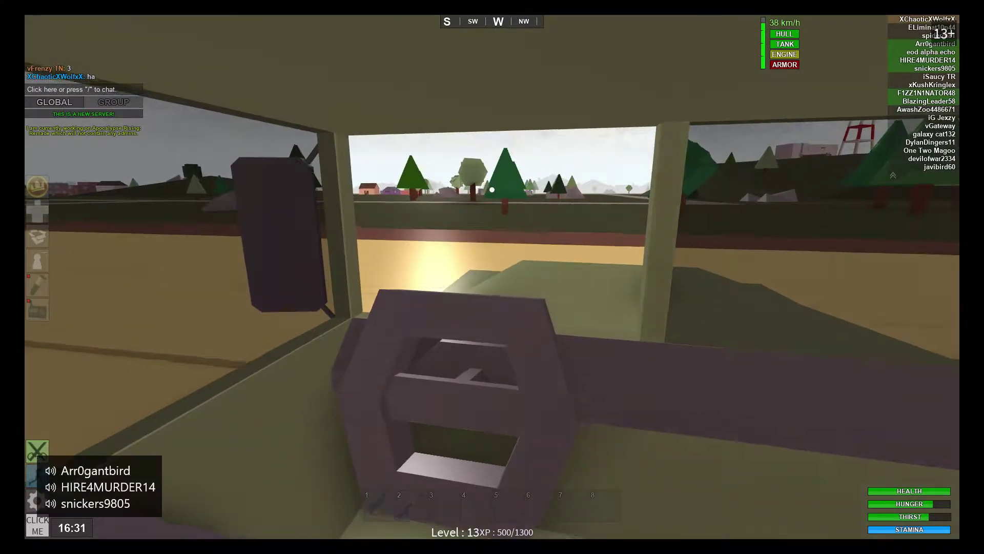
pyautogui.press('Tab')
pyautogui.press('Tab')
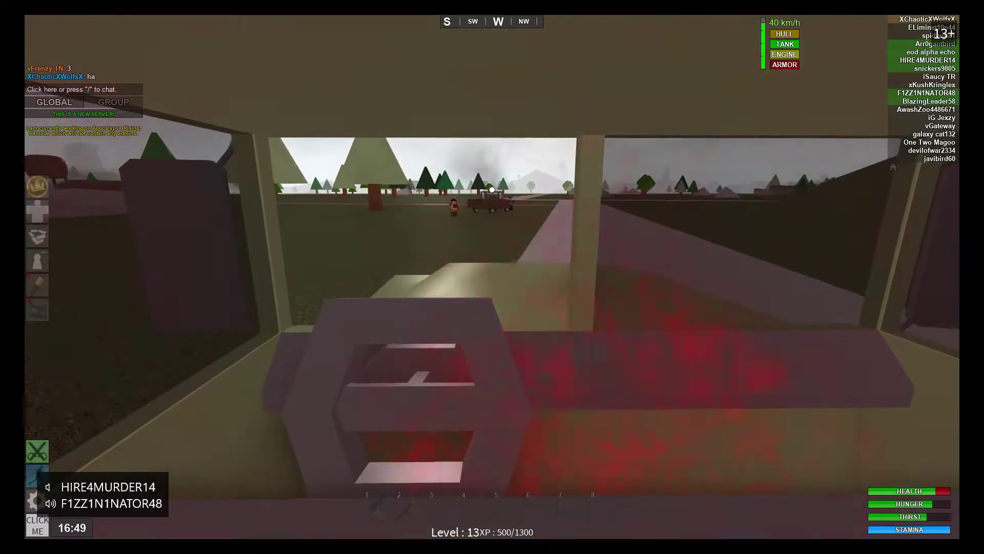
pyautogui.press('space')
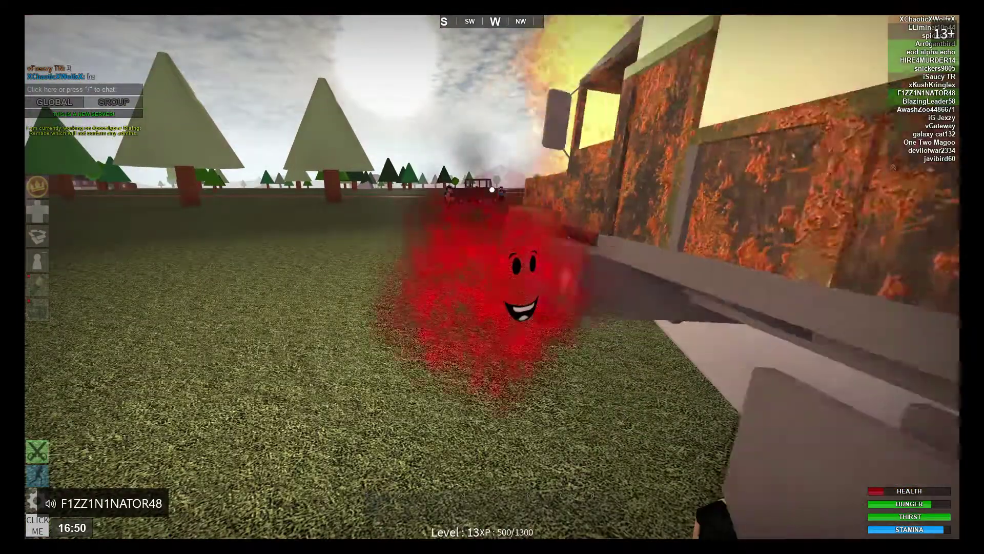
# - Glance at the inventory beside the burning truck, then wait for the respawn screen
pyautogui.press('g')
pyautogui.press('g')
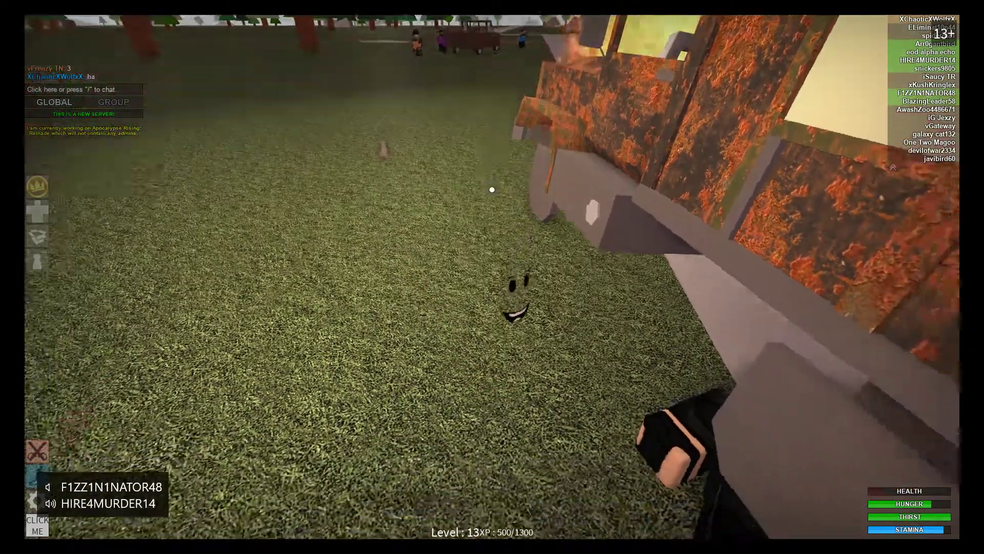
pyautogui.press('g')
pyautogui.press('g')
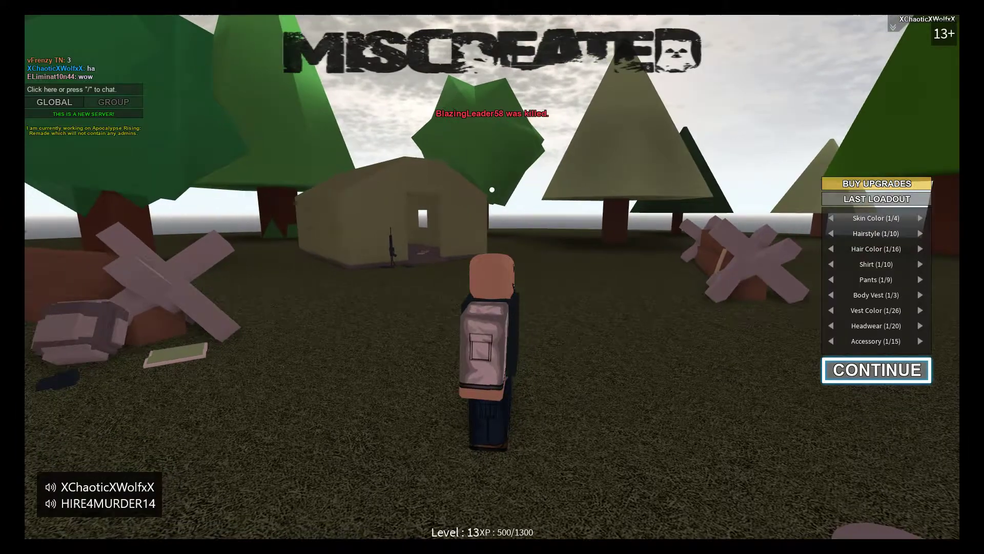
# - Spawn with the first perk in the southern region, then show the Xbox Guide's Party list
pyautogui.click(877, 370)
pyautogui.click(837, 323)
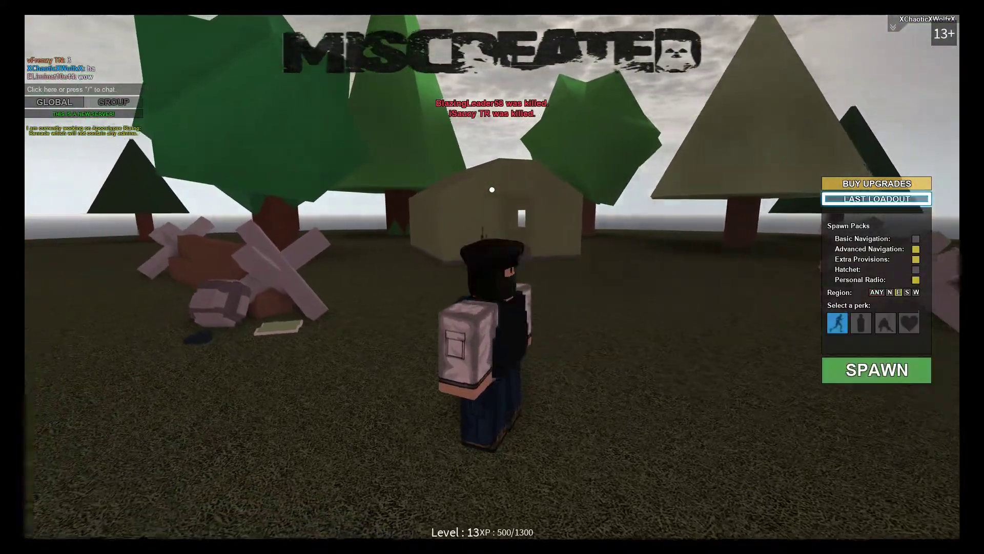
pyautogui.click(907, 293)
pyautogui.moveTo(909, 323)
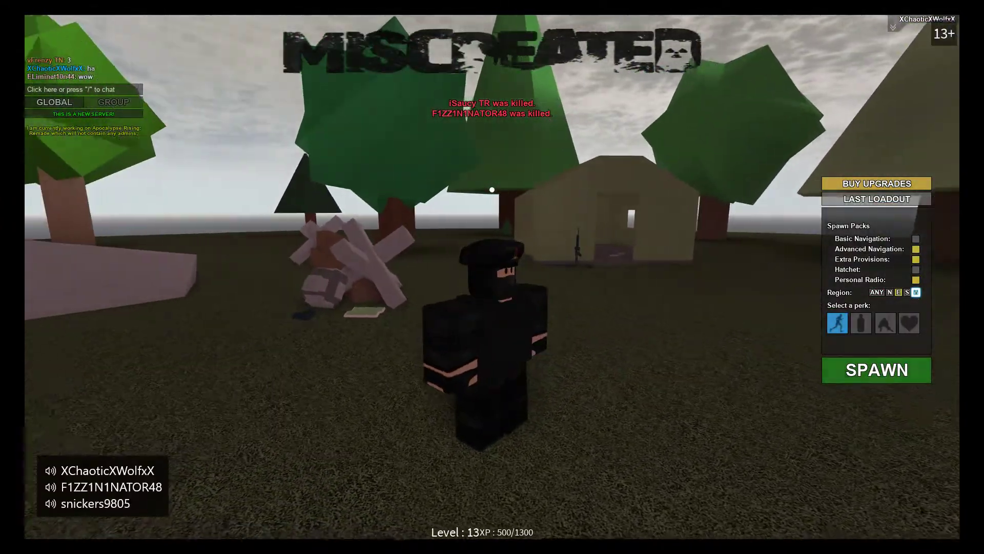
pyautogui.press('Down')
pyautogui.press('super')
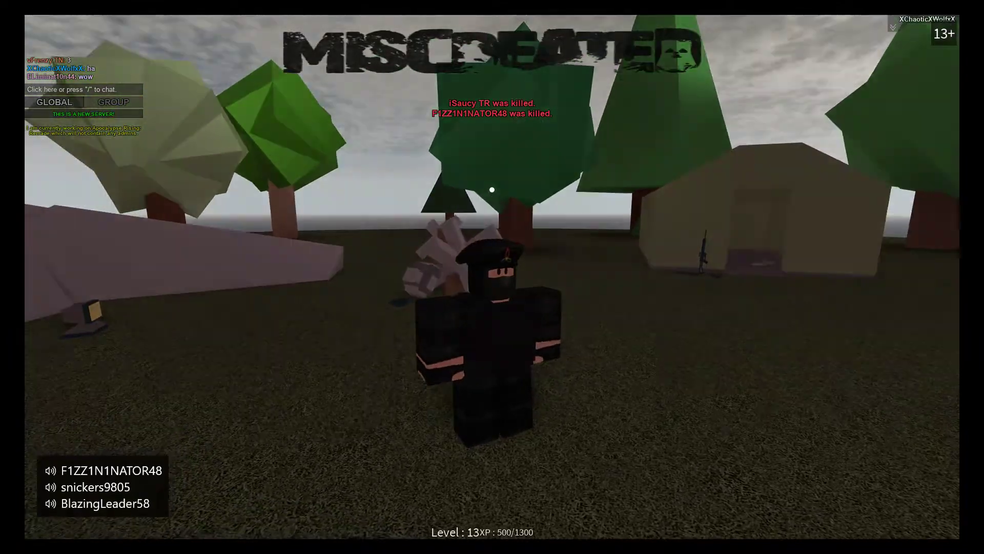
pyautogui.press('Up')
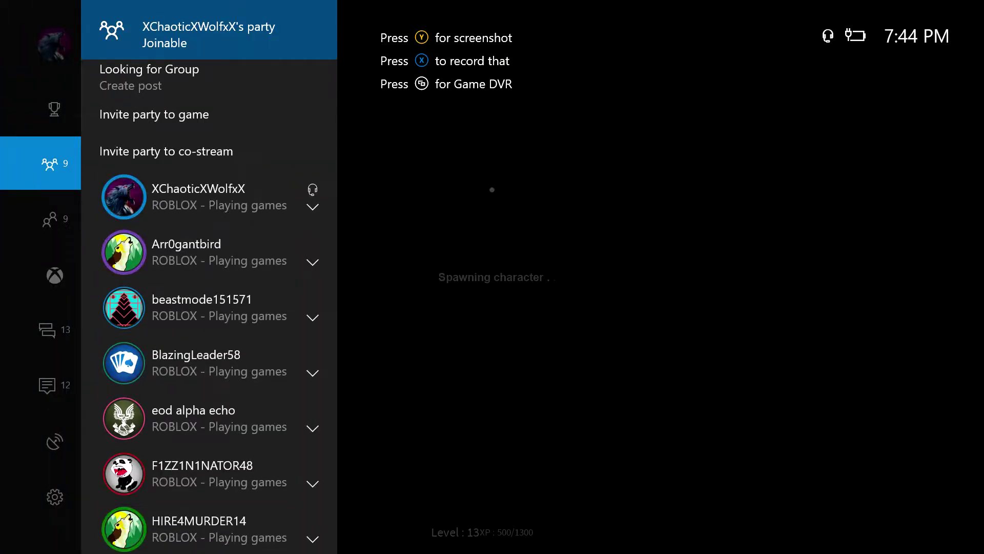
# - Close the Xbox Guide, then open the chat box and close it without sending
pyautogui.press('Escape')
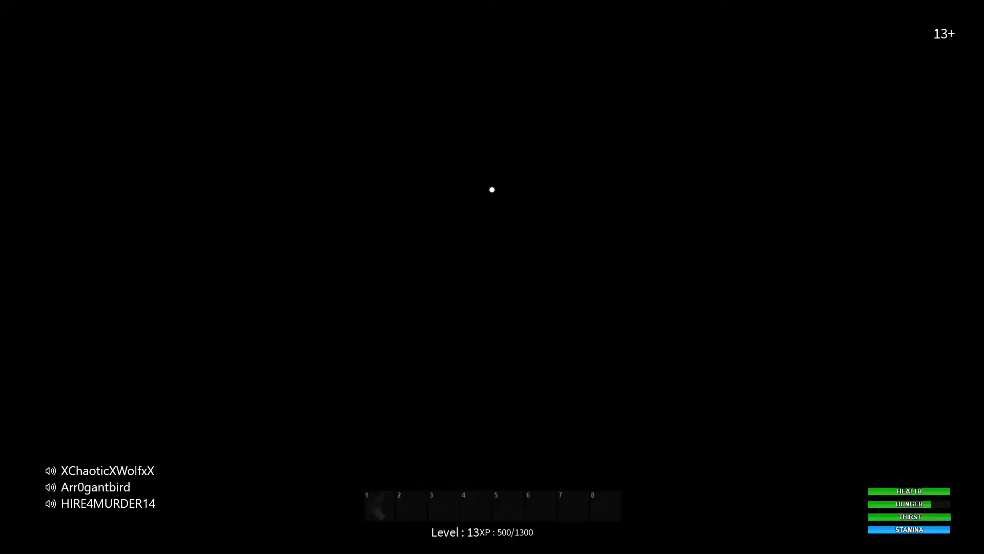
pyautogui.press('/')
pyautogui.write('gg')
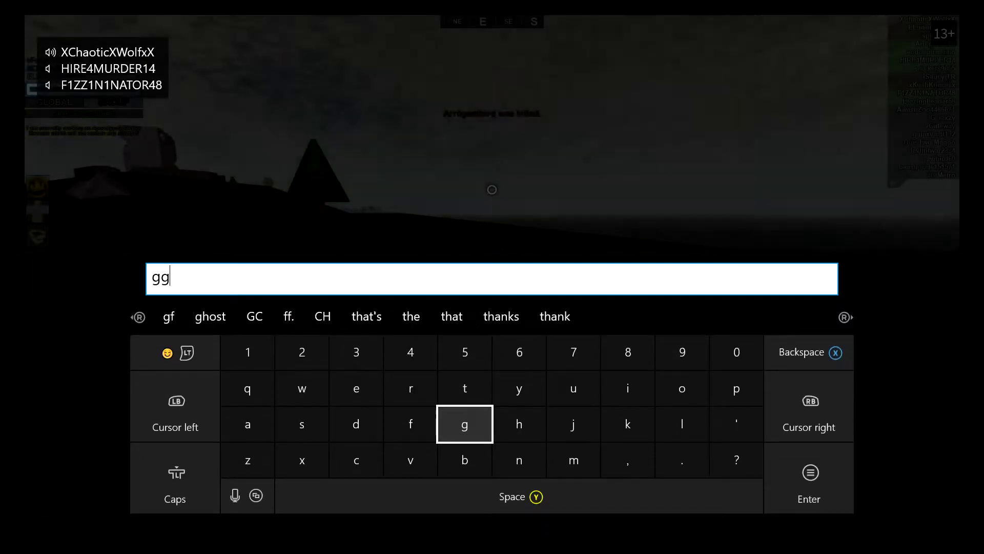
pyautogui.press('Return')
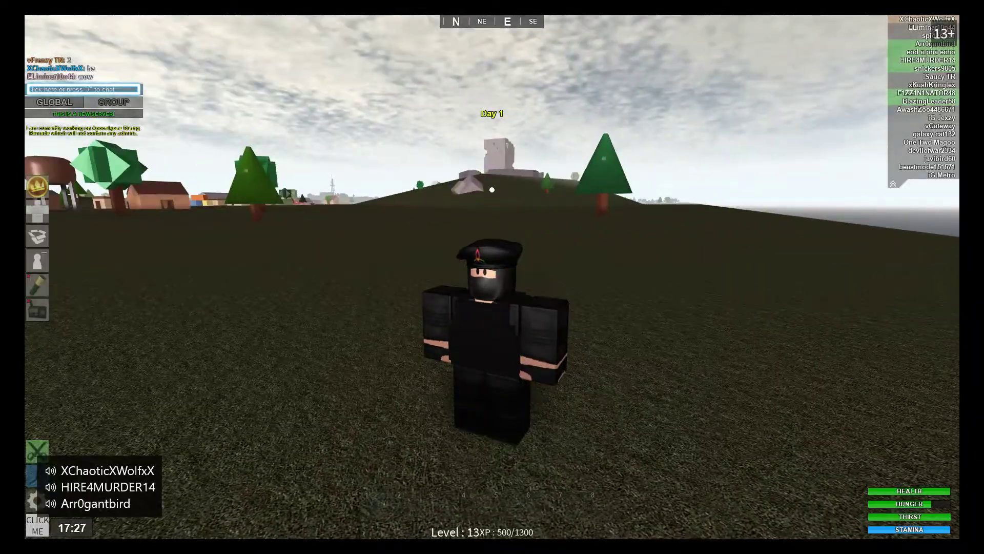
# - Send 'gg' in the game chat, then look toward the town
pyautogui.press('/')
pyautogui.press('Down')
pyautogui.press('Left')
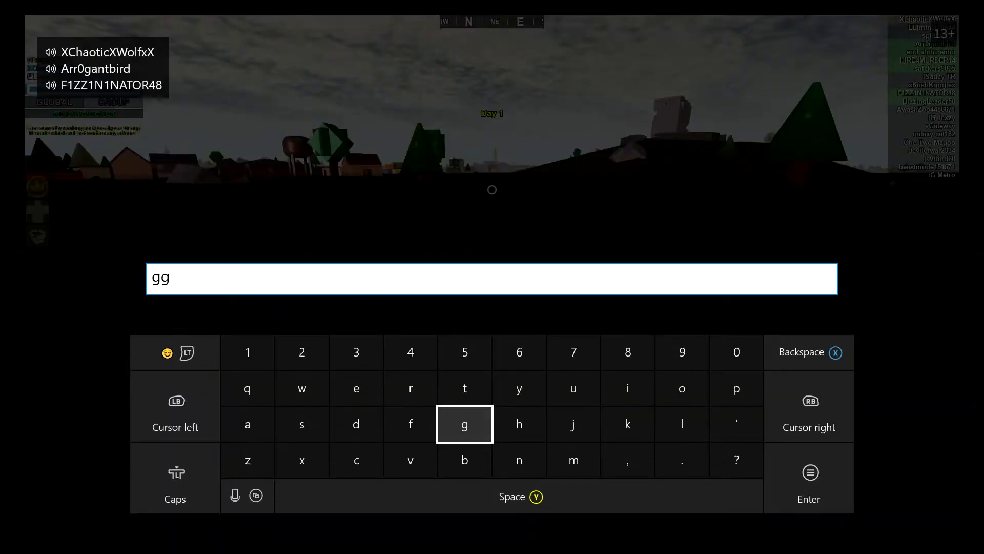
pyautogui.press('Return')
pyautogui.press('Left')
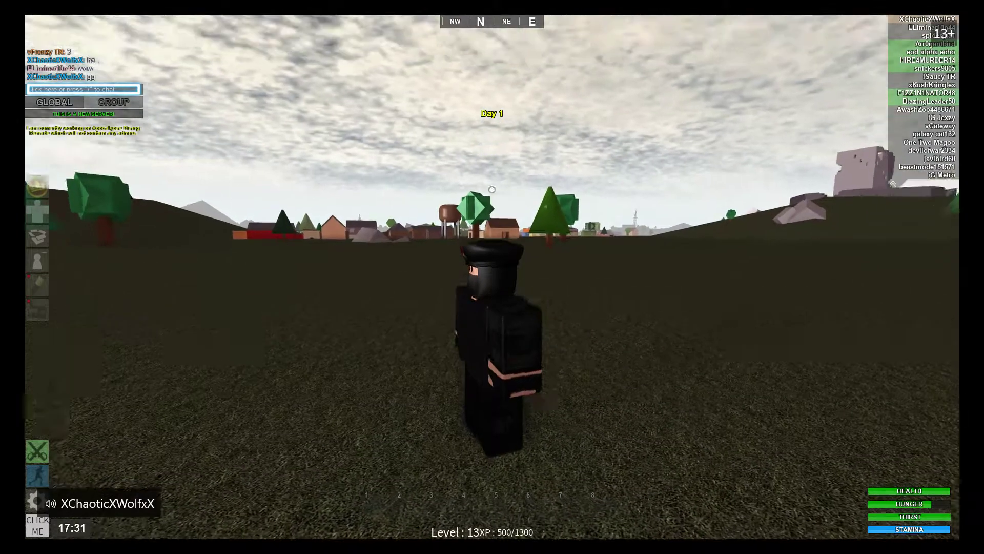